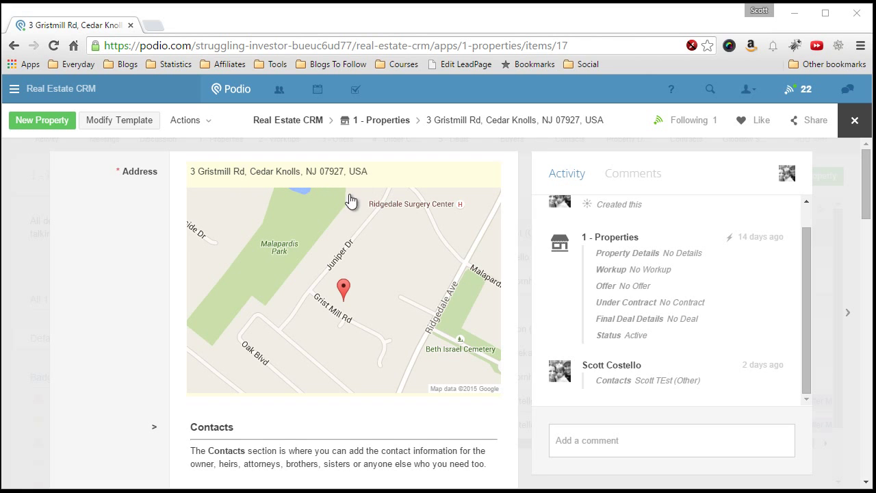
# Open the template of the 2 - Workups app for modification
pyautogui.scroll(-1, 118, 266)
pyautogui.scroll(1, 118, 266)
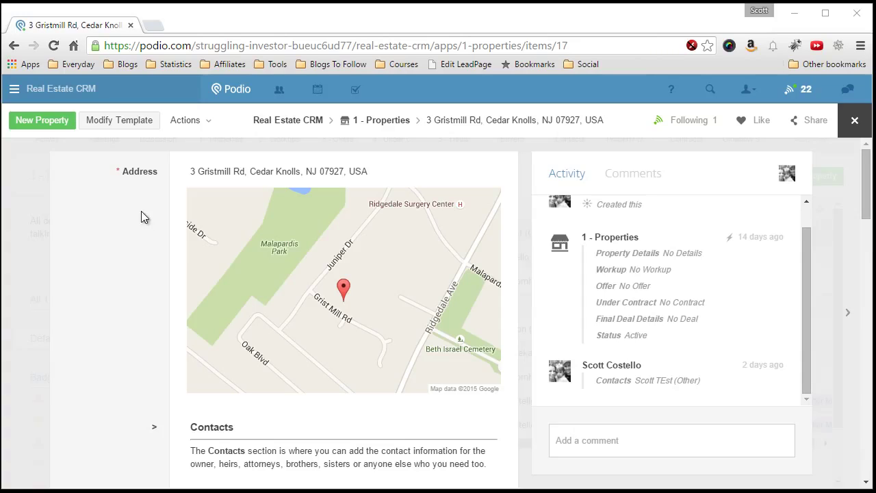
pyautogui.click(384, 122)
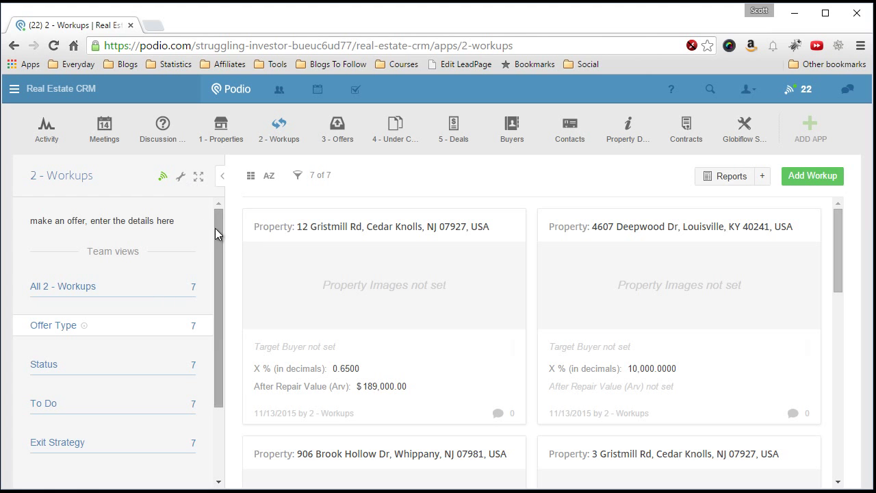
pyautogui.click(180, 178)
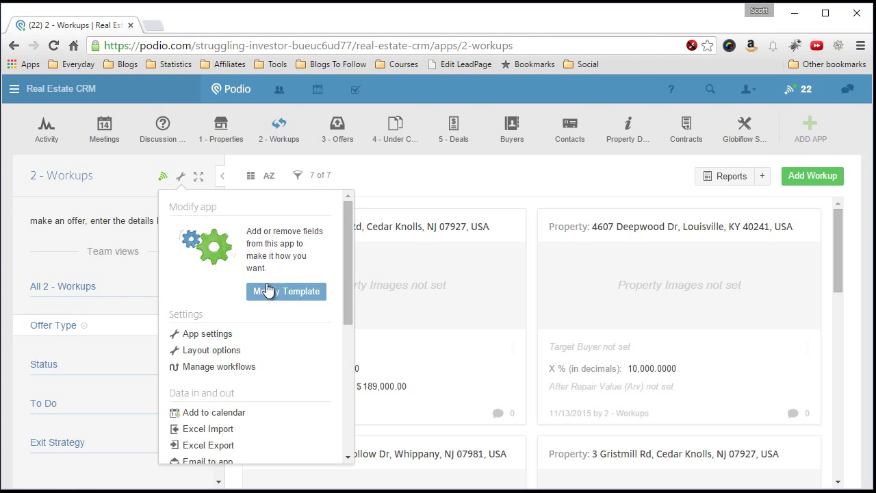
pyautogui.click(289, 292)
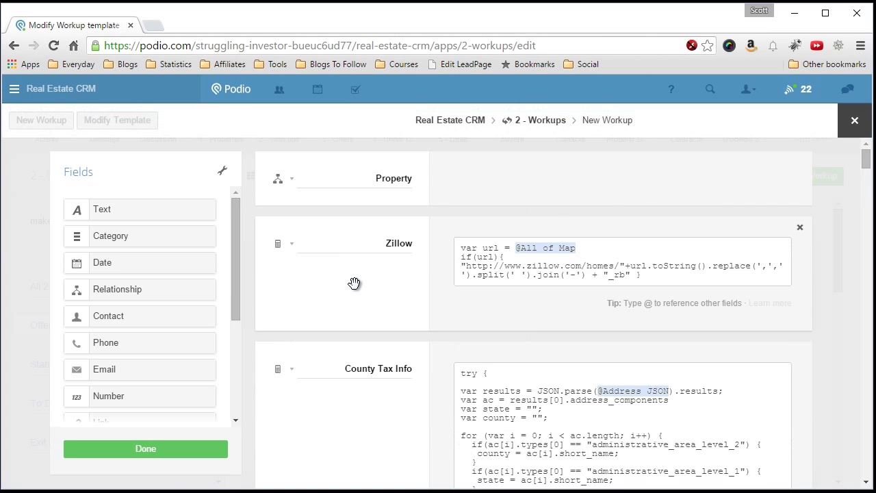
# Examine the template's address calculation fields, from Street Number to Latitude, and the Address JSON field they reference, then close the template editor
pyautogui.scroll(-15, 355, 285)
pyautogui.scroll(-15, 379, 322)
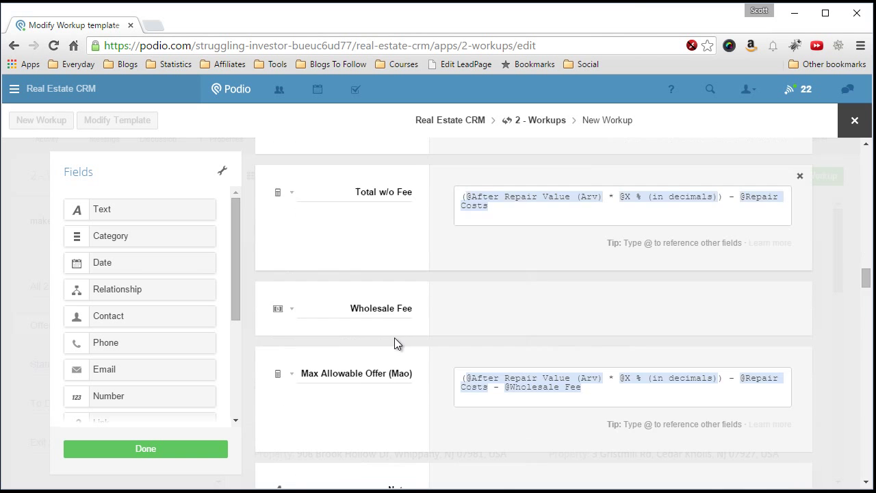
pyautogui.scroll(-6, 387, 321)
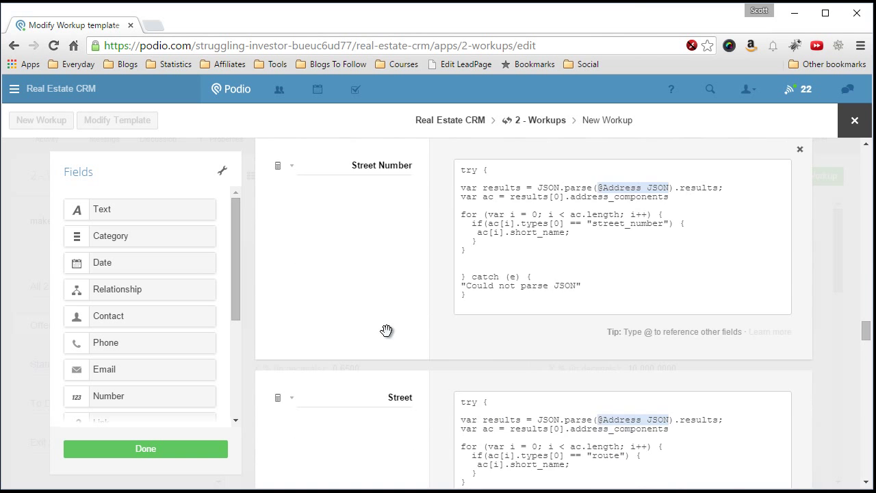
pyautogui.scroll(5, 374, 308)
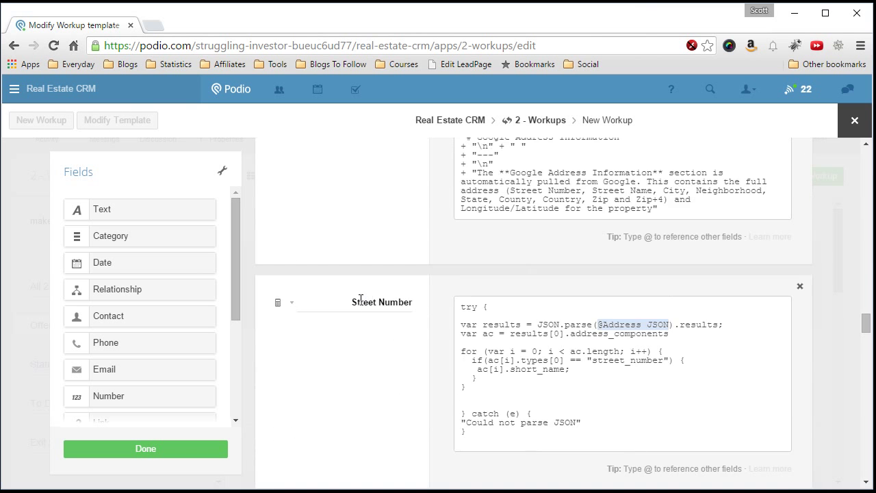
pyautogui.scroll(-10, 343, 312)
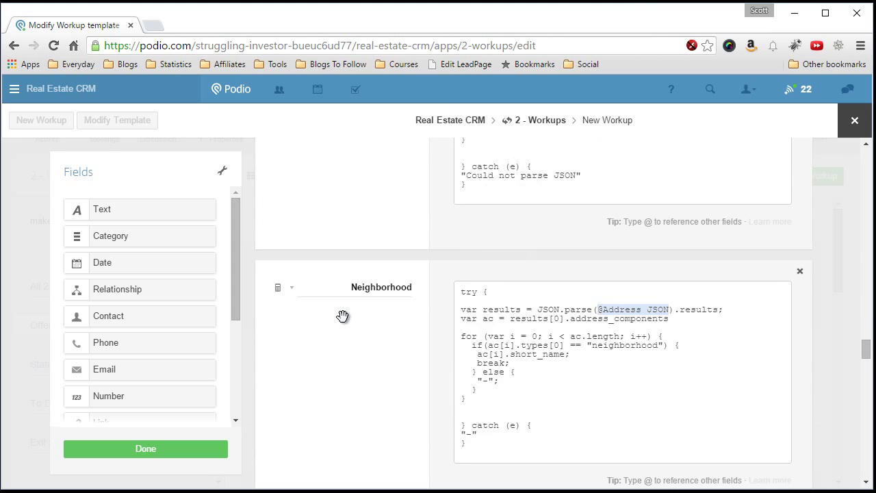
pyautogui.scroll(-5, 344, 317)
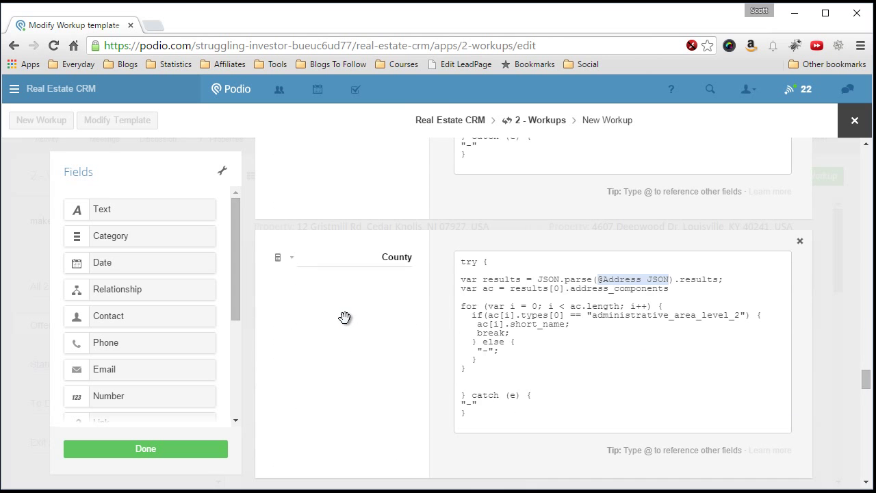
pyautogui.scroll(-6, 345, 317)
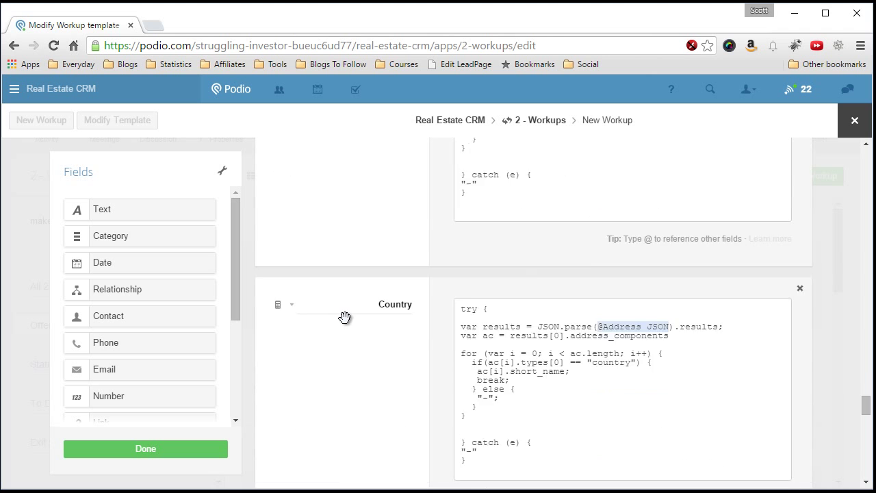
pyautogui.scroll(-4, 344, 317)
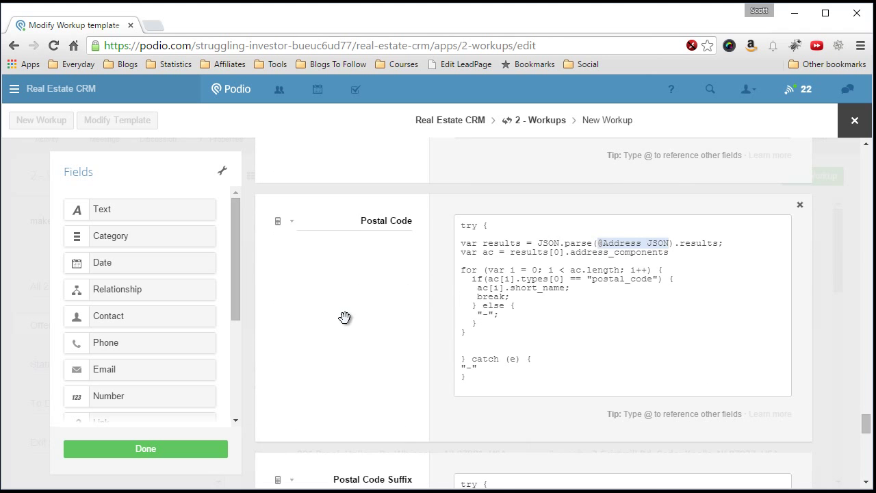
pyautogui.scroll(-3, 344, 317)
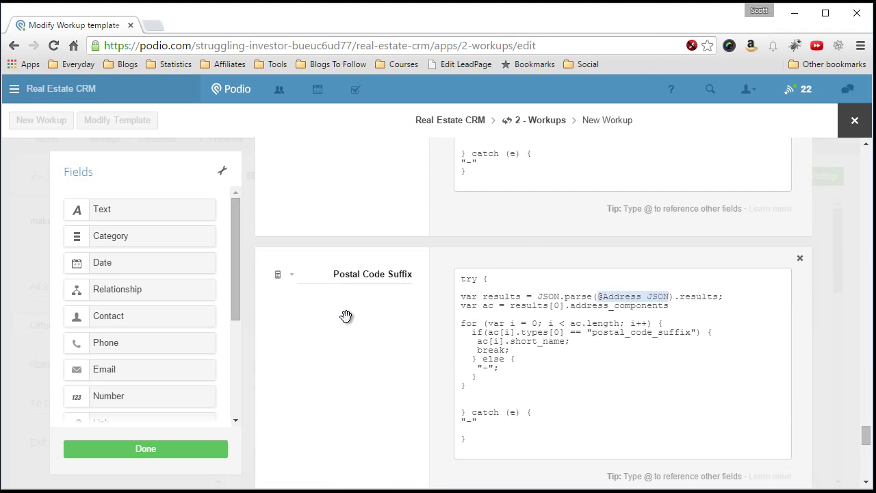
pyautogui.scroll(-4, 345, 317)
pyautogui.scroll(-3, 346, 318)
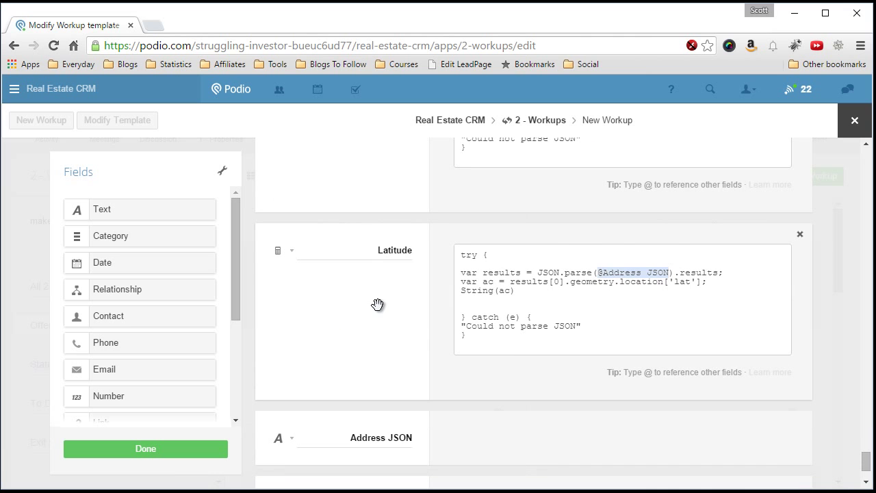
pyautogui.scroll(-1, 356, 303)
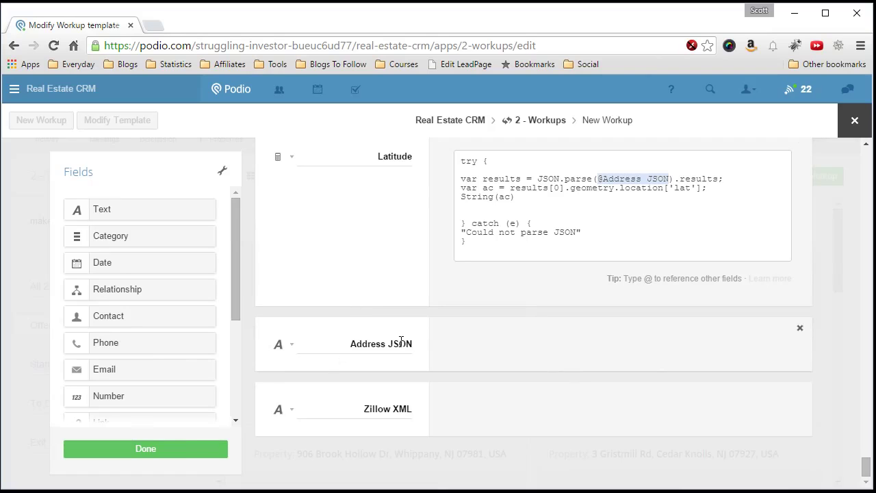
pyautogui.click(174, 450)
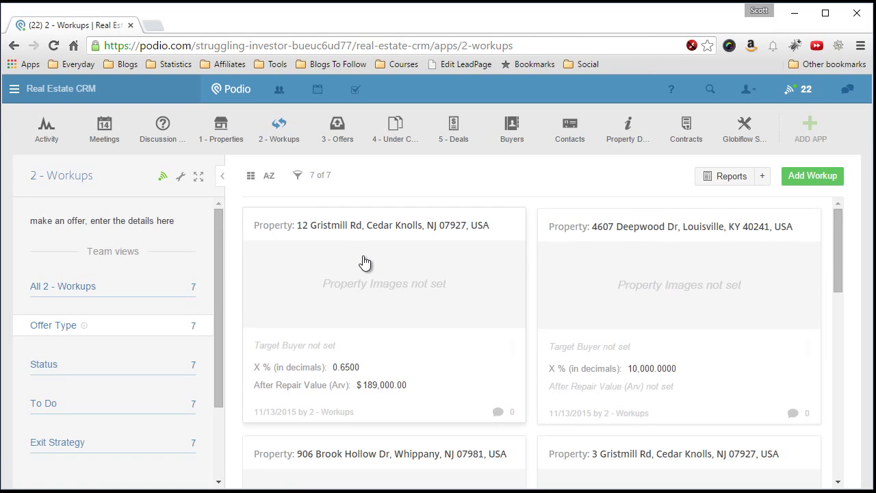
# Open the first workup item and review its address component fields, from Street Number to Postal Code
pyautogui.click(363, 261)
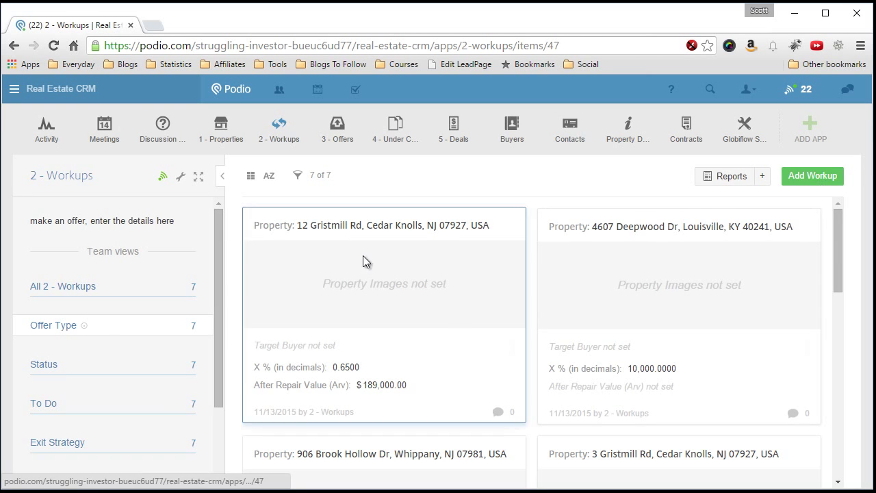
pyautogui.scroll(-9, 342, 273)
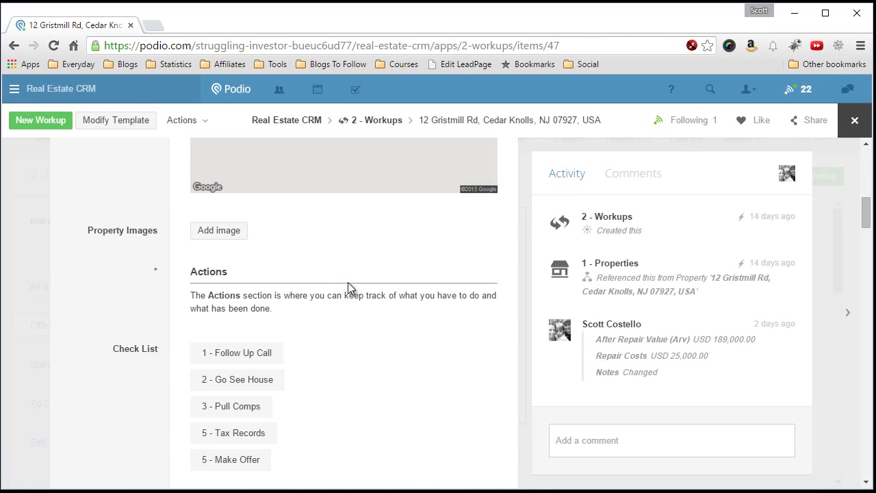
pyautogui.scroll(-15, 349, 288)
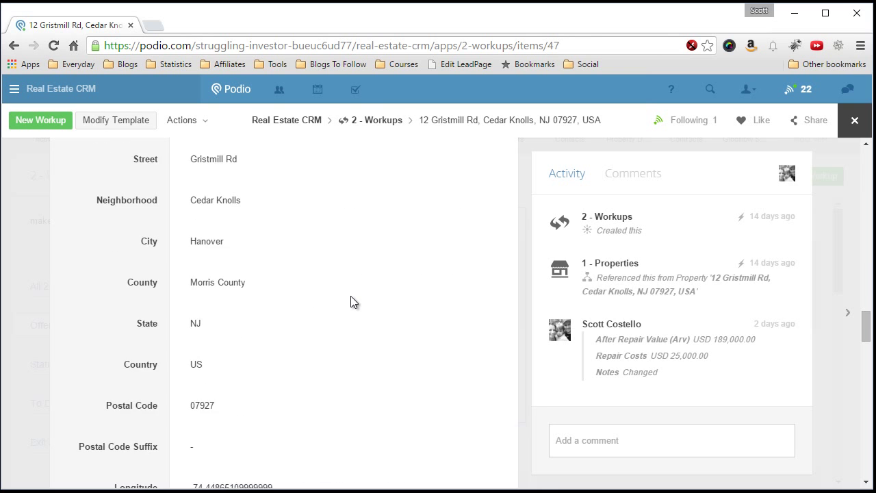
pyautogui.scroll(1, 351, 302)
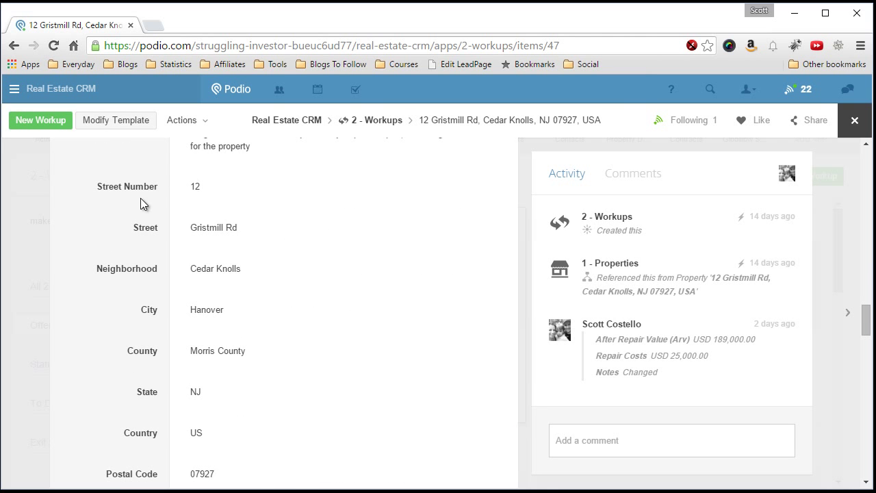
pyautogui.scroll(-5, 110, 271)
# Examine the workup's Address JSON text, including the name and type entries for each address component and the geometry coordinates
pyautogui.scroll(-1, 124, 253)
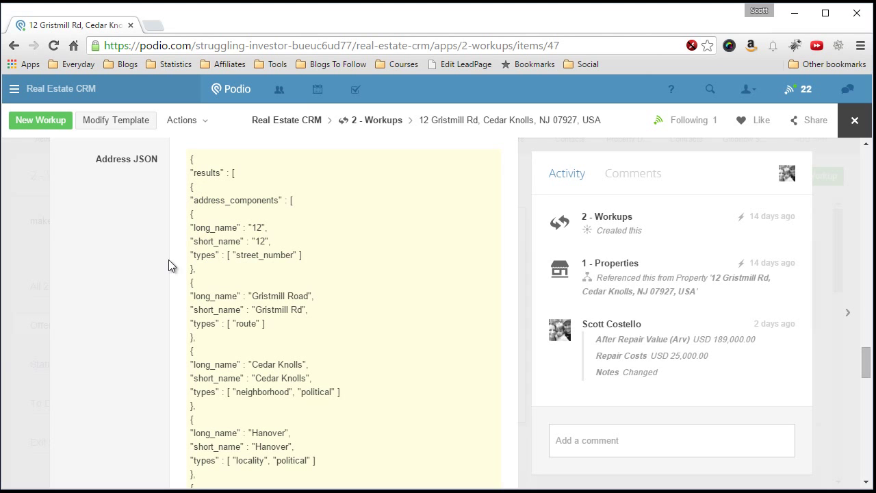
pyautogui.scroll(-1, 252, 322)
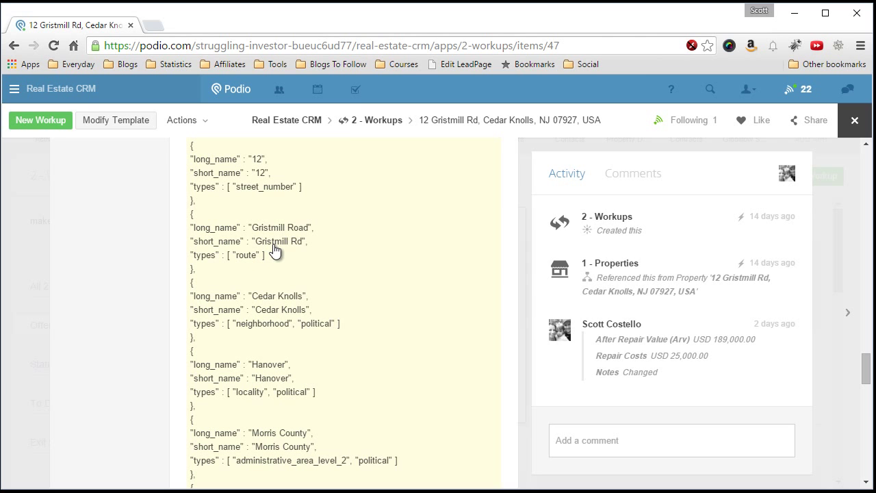
pyautogui.scroll(-1, 274, 250)
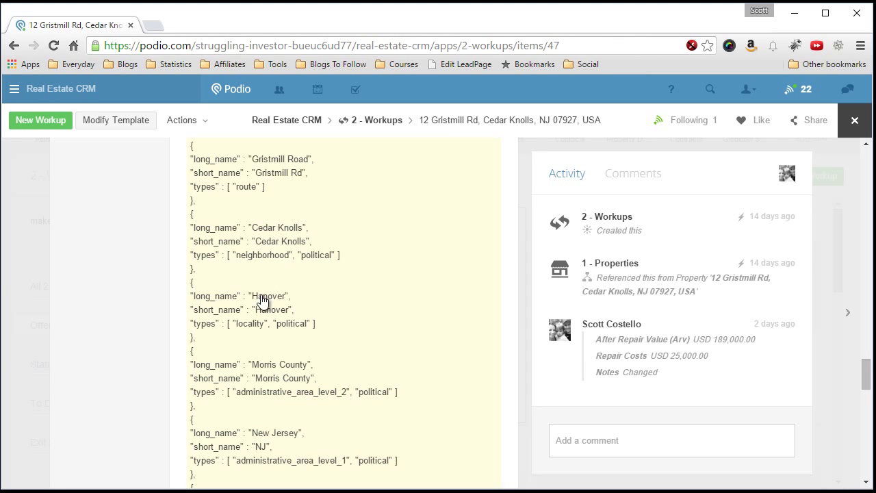
pyautogui.scroll(-1, 264, 301)
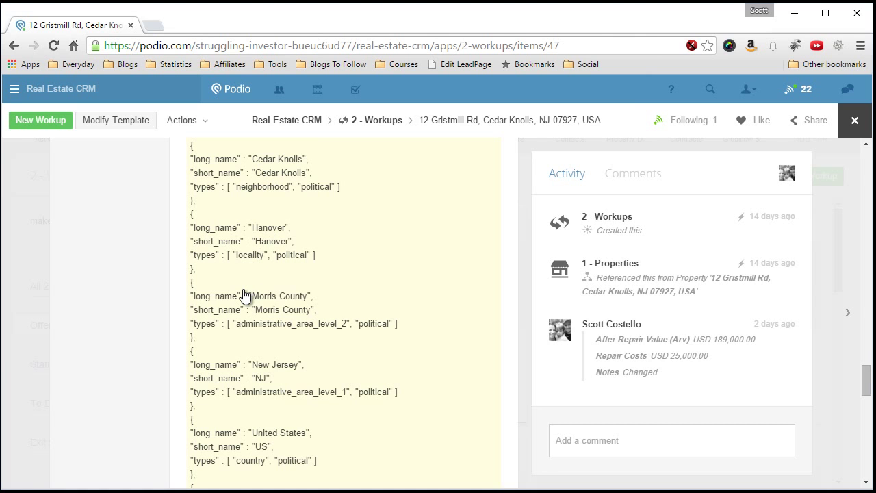
pyautogui.scroll(-1, 244, 294)
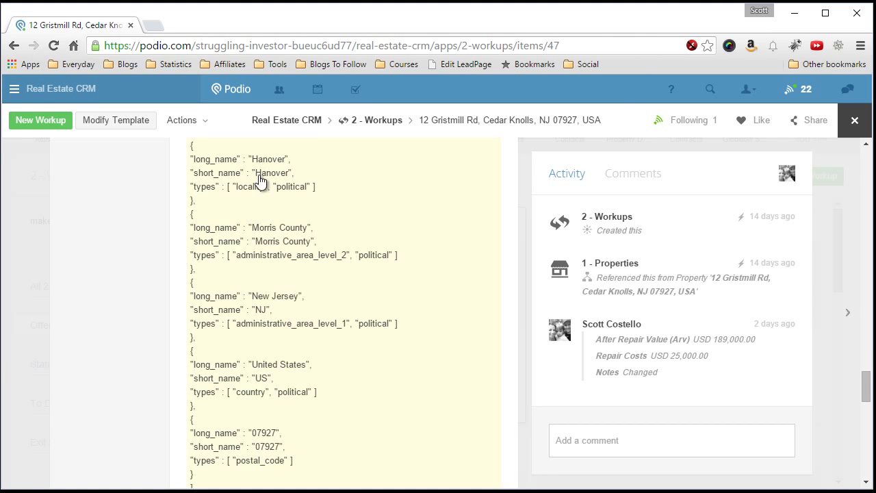
pyautogui.scroll(-1, 270, 236)
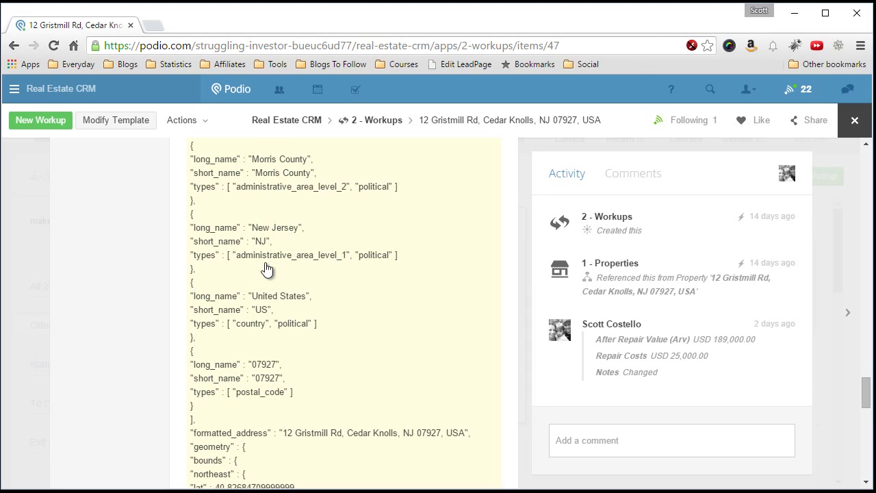
pyautogui.scroll(-1, 268, 269)
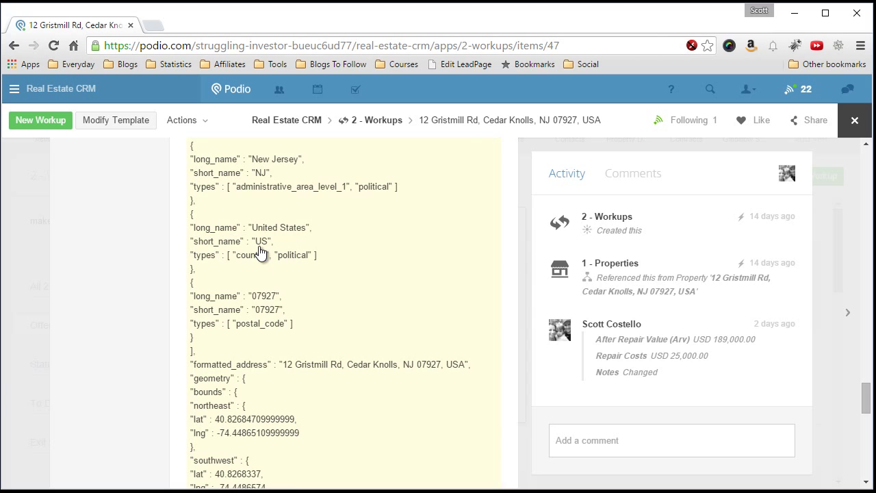
pyautogui.scroll(-1, 260, 252)
pyautogui.scroll(-1, 266, 253)
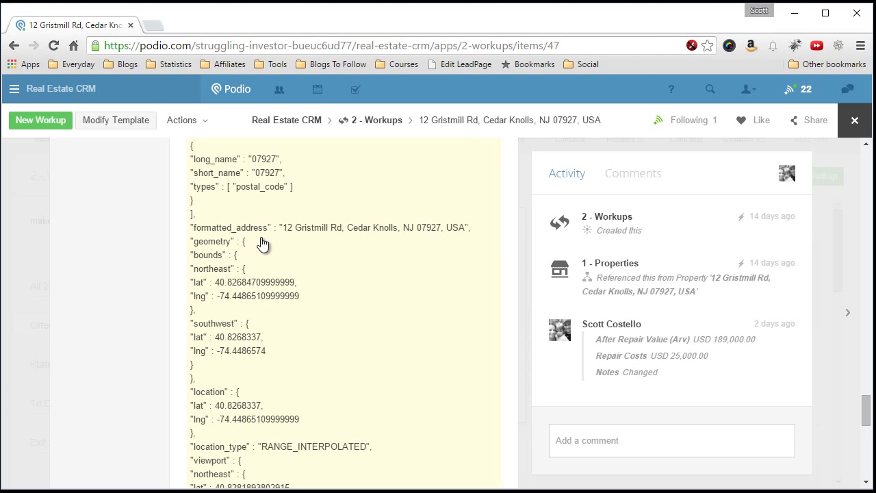
pyautogui.scroll(1, 263, 245)
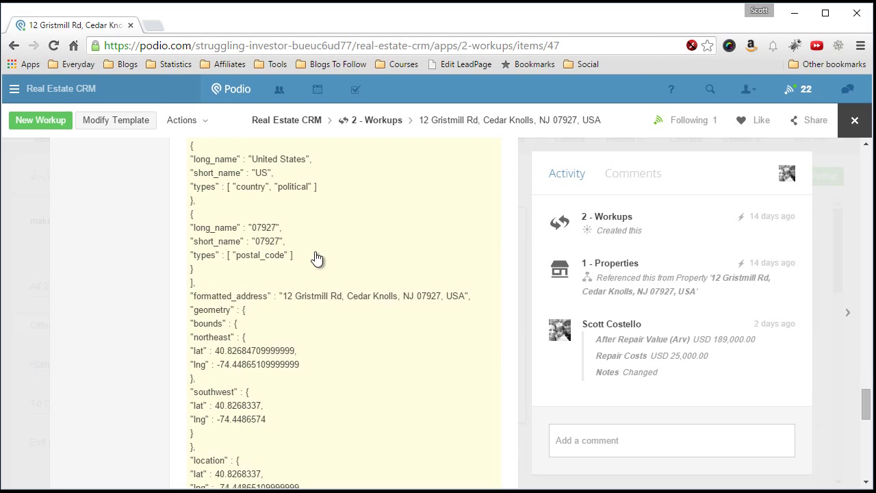
pyautogui.scroll(1, 316, 256)
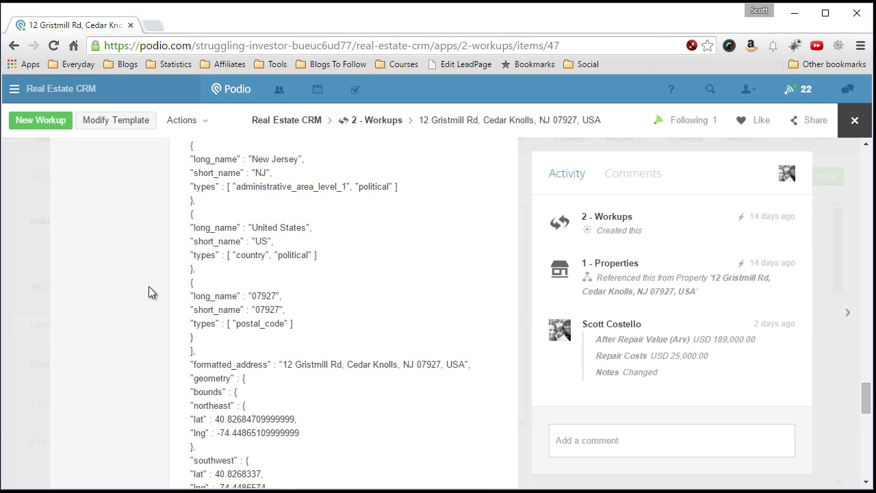
pyautogui.scroll(-2, 205, 301)
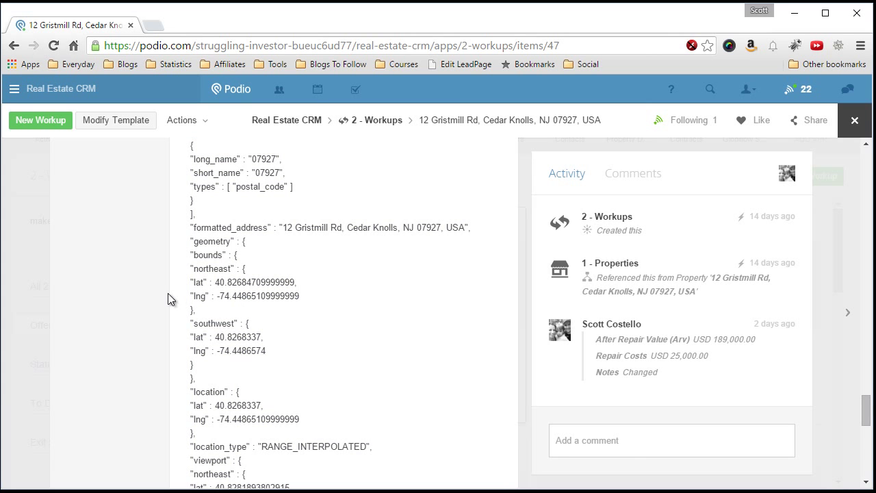
pyautogui.scroll(2, 171, 299)
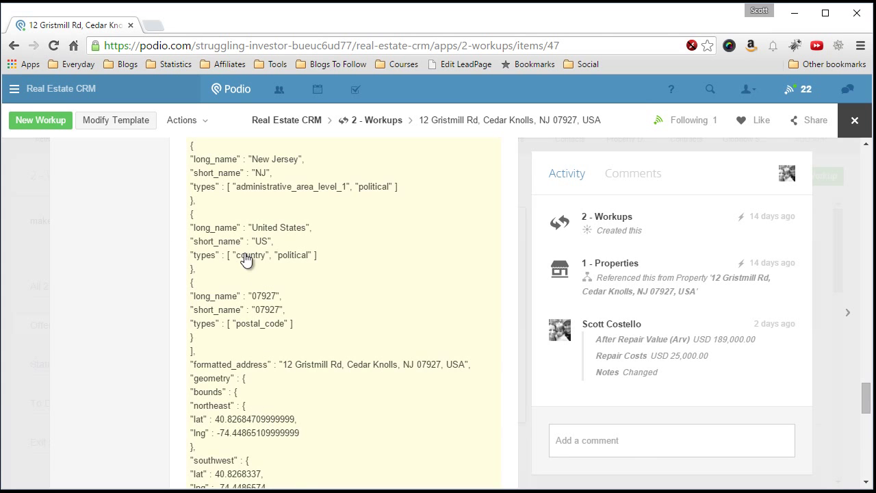
pyautogui.scroll(1, 248, 258)
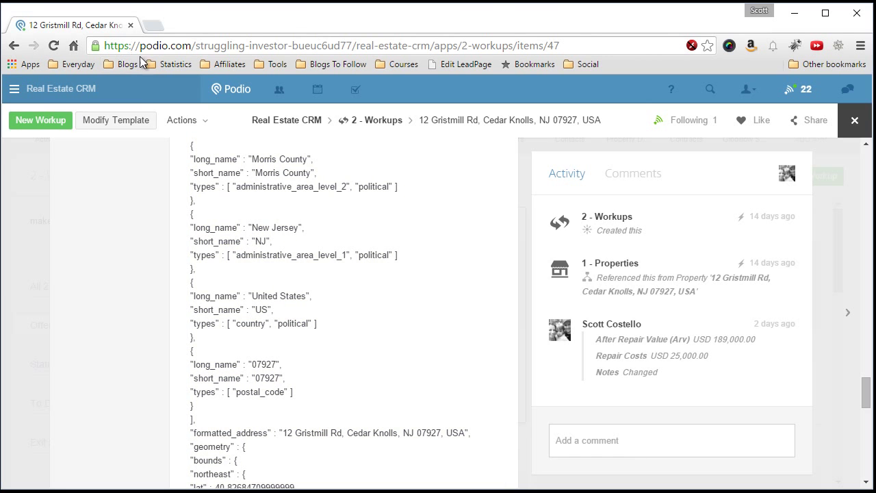
pyautogui.click(154, 24)
pyautogui.write('glo')
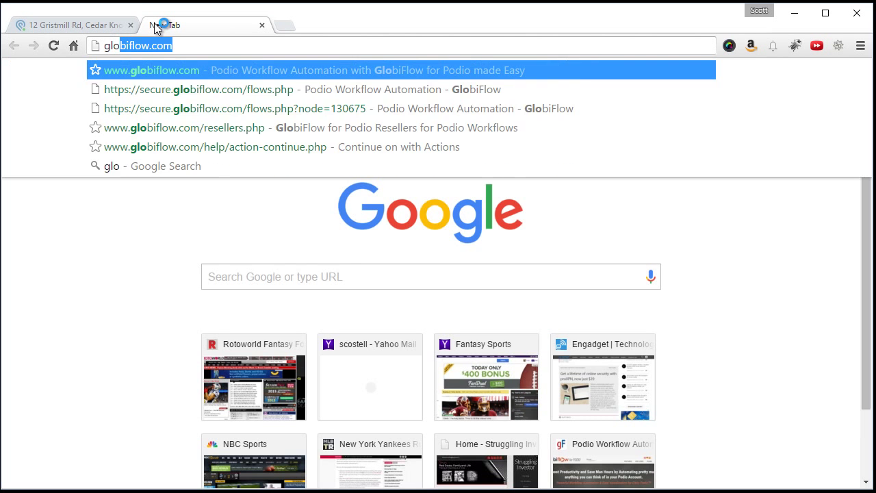
pyautogui.press('Return')
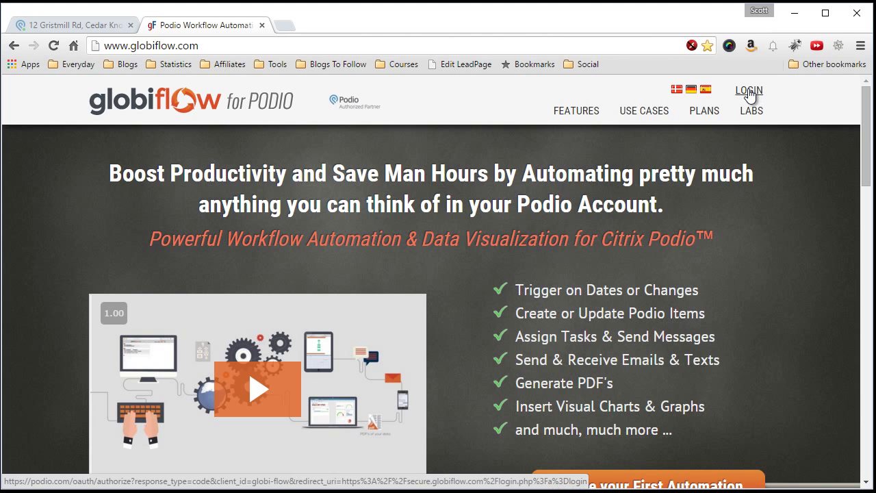
pyautogui.click(749, 92)
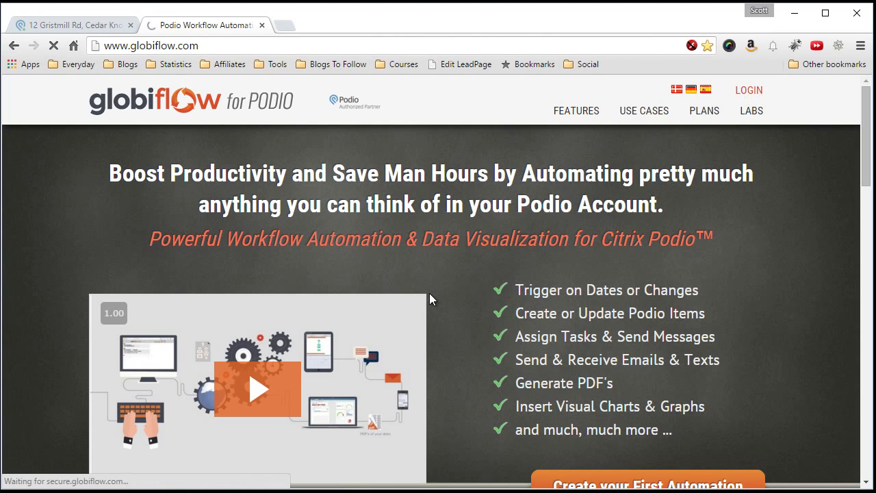
# Open the Create: Workup flow of the 1 - Properties app for editing and locate its AddressJSON remote GET action
pyautogui.click(219, 252)
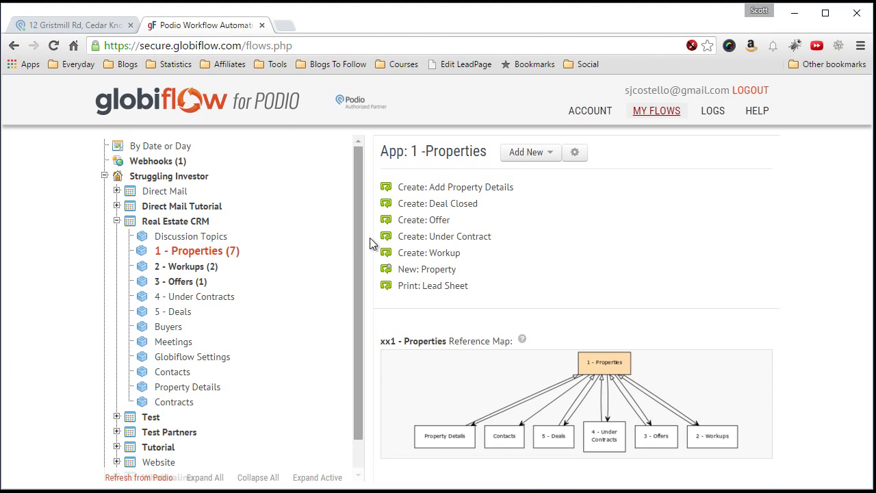
pyautogui.click(462, 253)
pyautogui.click(576, 358)
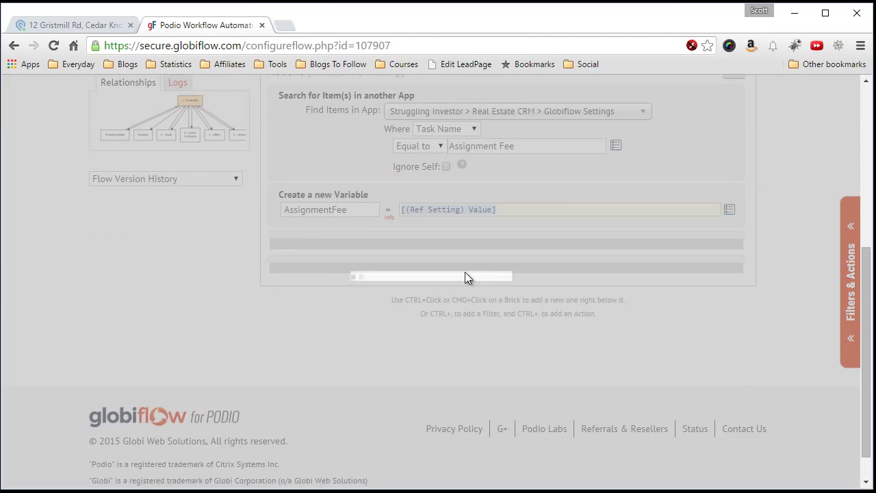
pyautogui.scroll(-6, 315, 302)
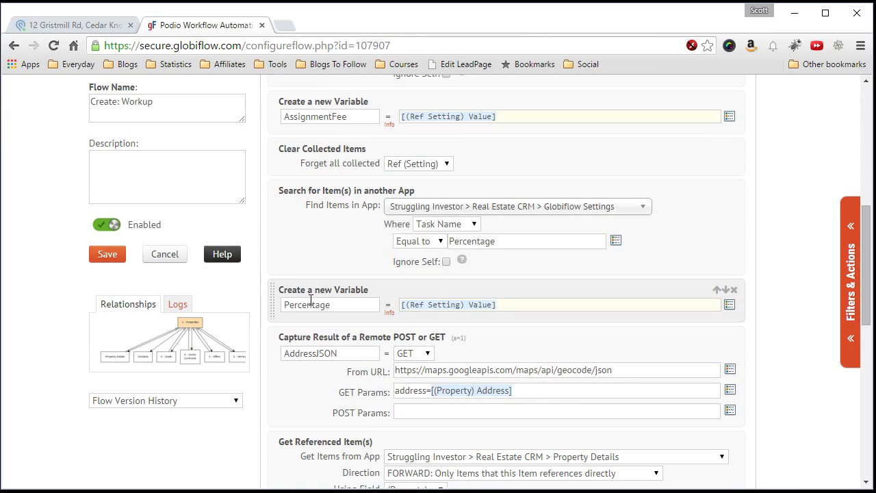
pyautogui.scroll(-1, 296, 267)
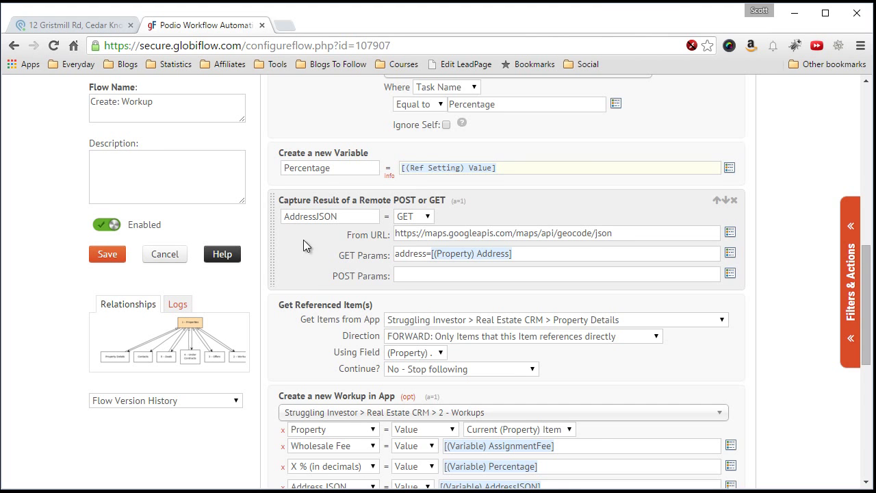
pyautogui.scroll(-1, 297, 240)
pyautogui.scroll(1, 297, 237)
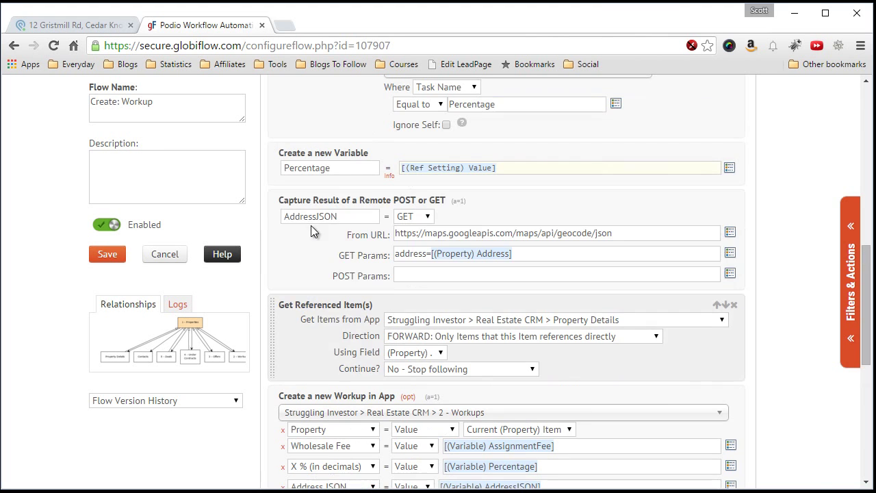
# Find the Remote POST / GET action in the list of available filters and actions, then close the list
pyautogui.click(851, 274)
pyautogui.moveTo(855, 157); pyautogui.dragTo(855, 469)
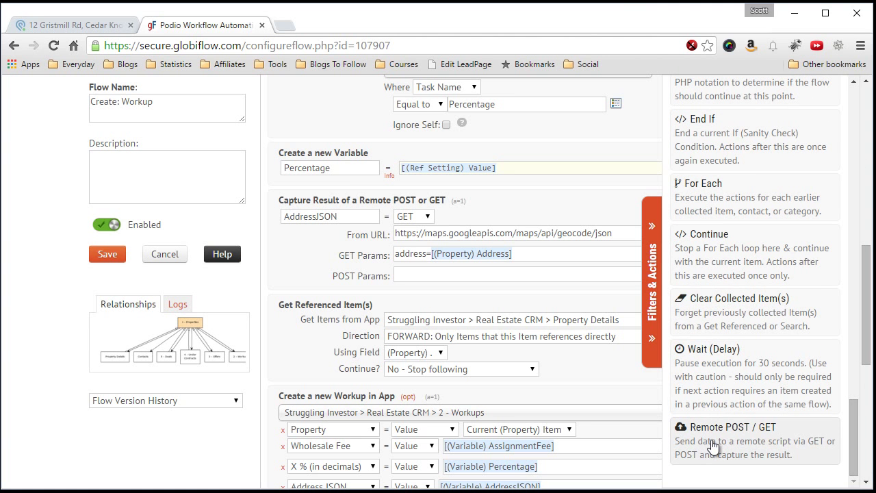
pyautogui.click(652, 277)
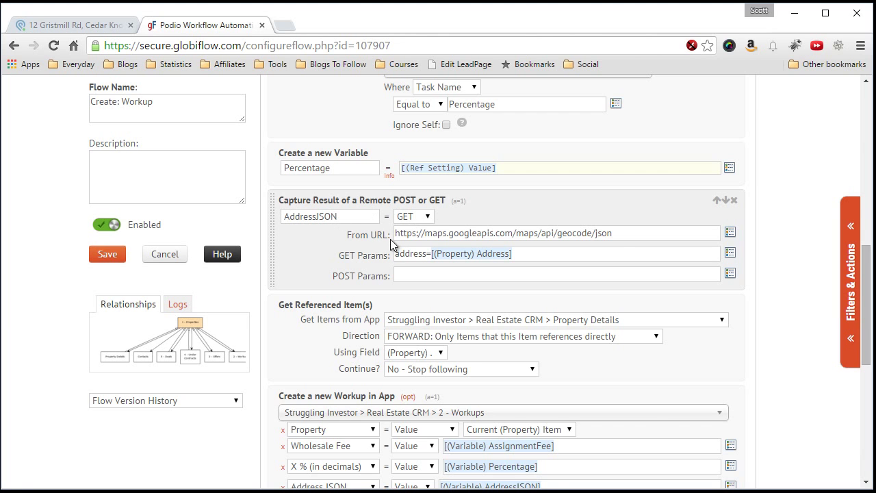
# Examine the AddressJSON action's source URL and the address key in its GET parameters
pyautogui.moveTo(396, 236); pyautogui.dragTo(614, 235)
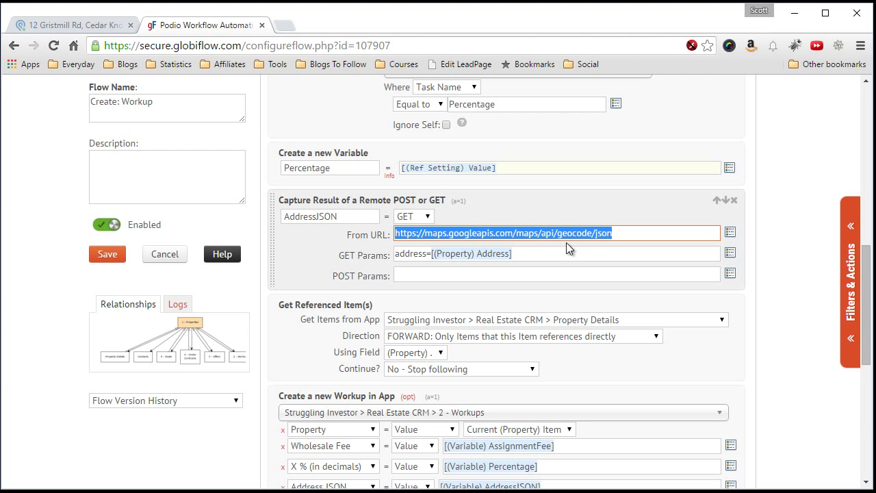
pyautogui.click(330, 257)
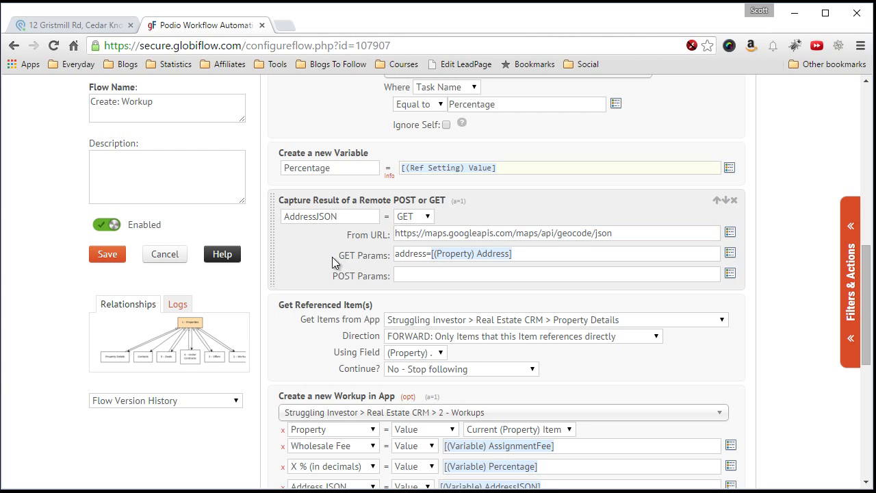
pyautogui.moveTo(395, 254); pyautogui.dragTo(428, 255)
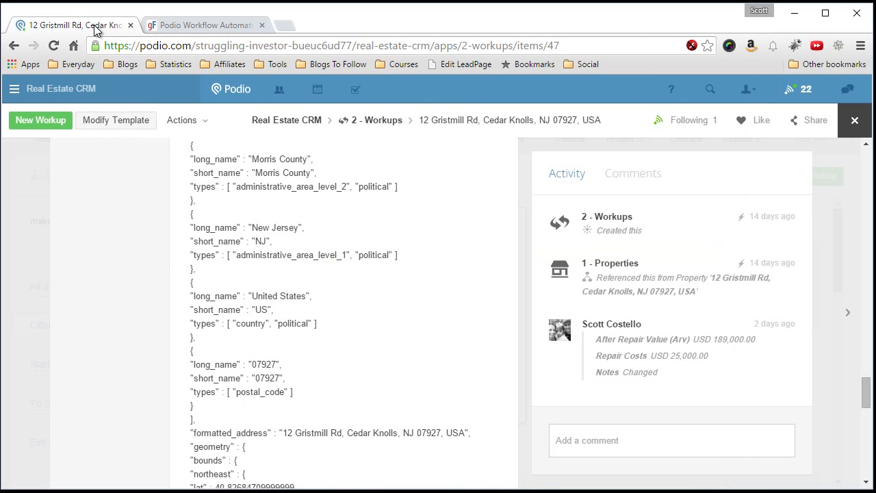
# Switch to the Podio workup item and open its linked property to view the Address field
pyautogui.click(94, 24)
pyautogui.scroll(20, 171, 202)
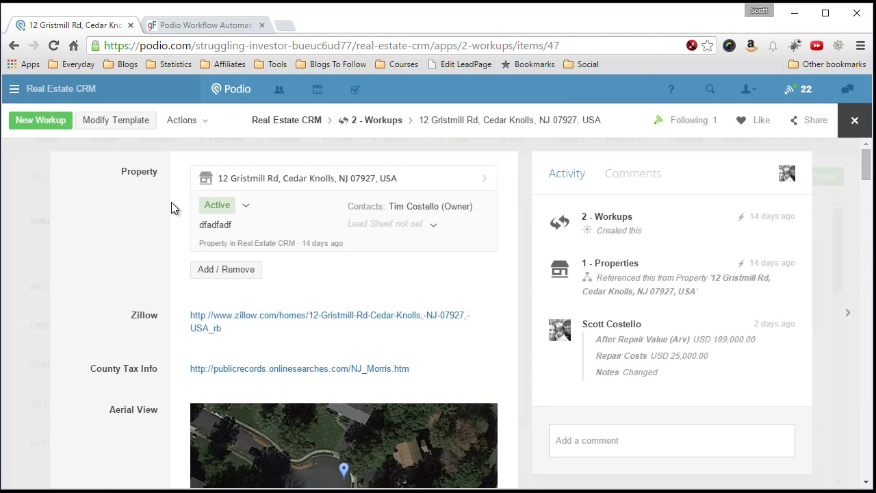
pyautogui.click(286, 184)
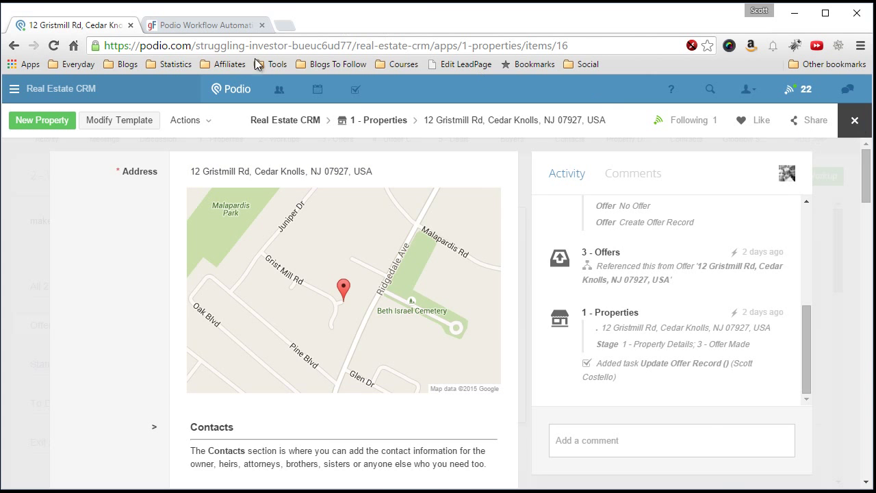
# Return to the GlobiFlow flow and review the Create a new Workup field mappings and the AddressJSON variable name in the remote GET action
pyautogui.click(177, 25)
pyautogui.scroll(-1, 279, 302)
pyautogui.scroll(-1, 271, 288)
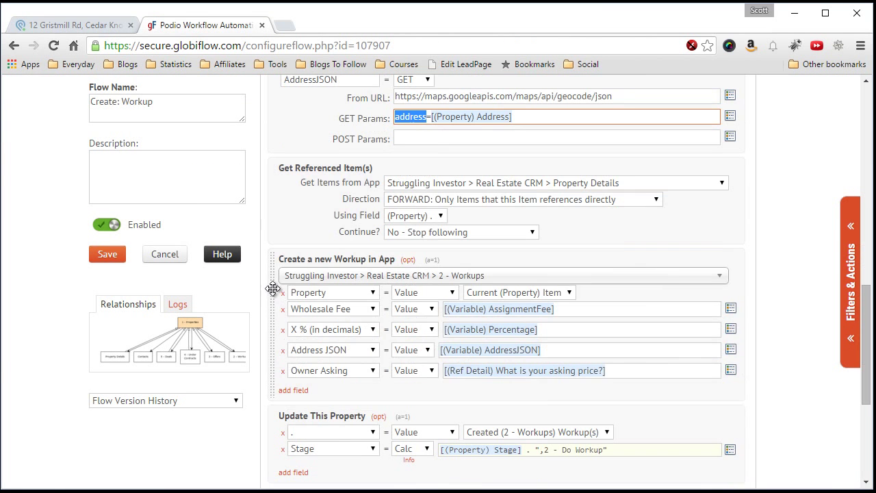
pyautogui.scroll(-1, 272, 277)
pyautogui.scroll(2, 270, 276)
pyautogui.scroll(-3, 270, 276)
pyautogui.scroll(4, 271, 276)
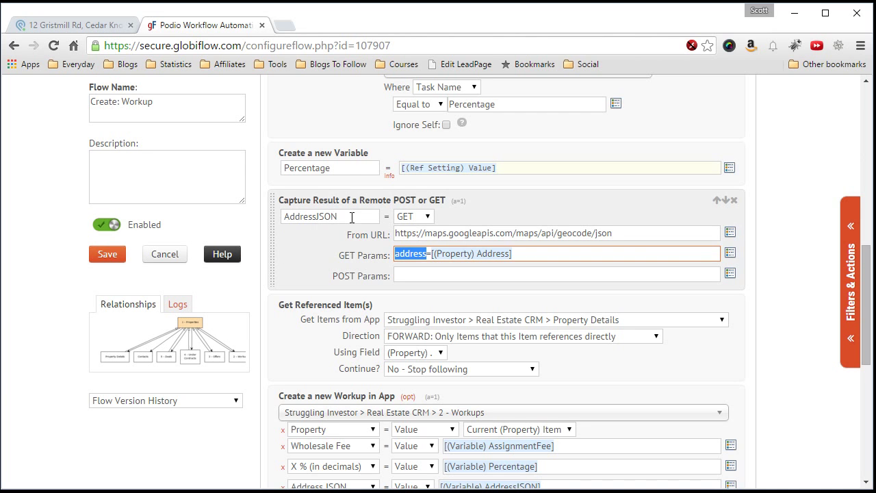
pyautogui.moveTo(362, 219); pyautogui.dragTo(282, 225)
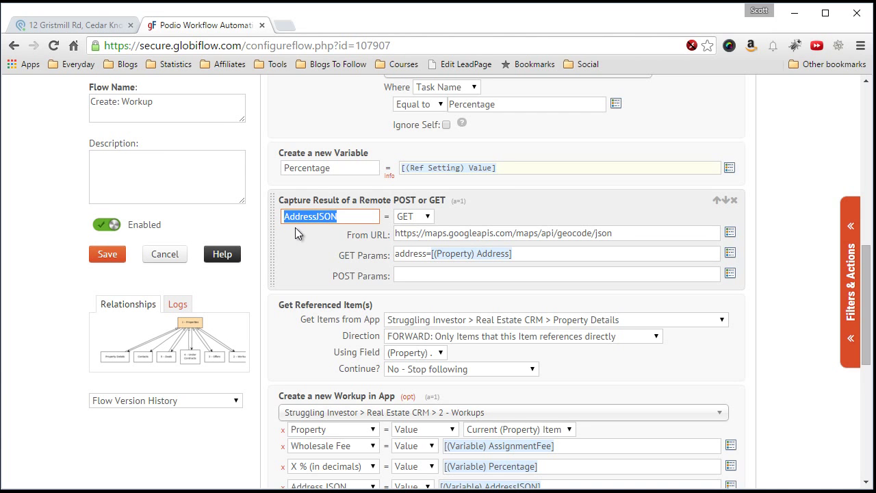
pyautogui.click(347, 215)
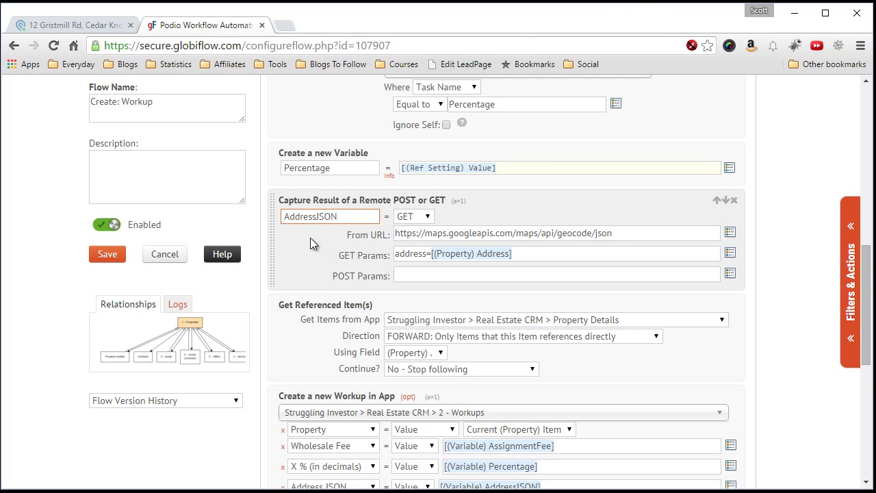